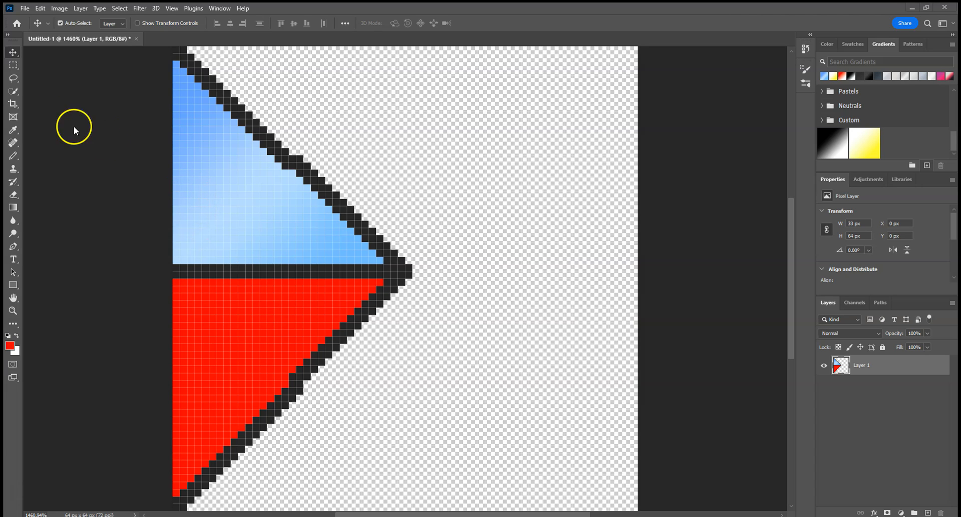
Select the blue and red triangle areas with the Quick Selection tool, and clear the selection with the Rectangular Marquee tool
click(13, 91)
click(227, 193)
click(235, 339)
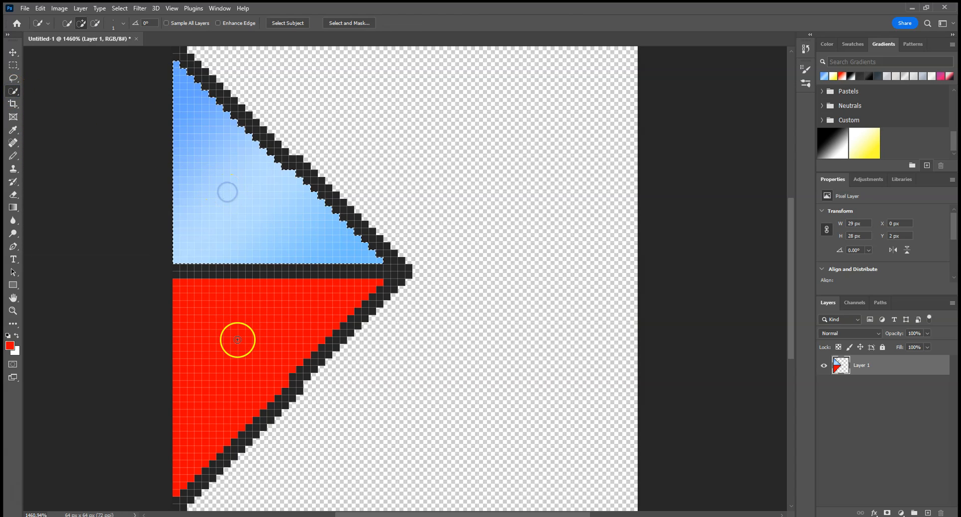
click(240, 331)
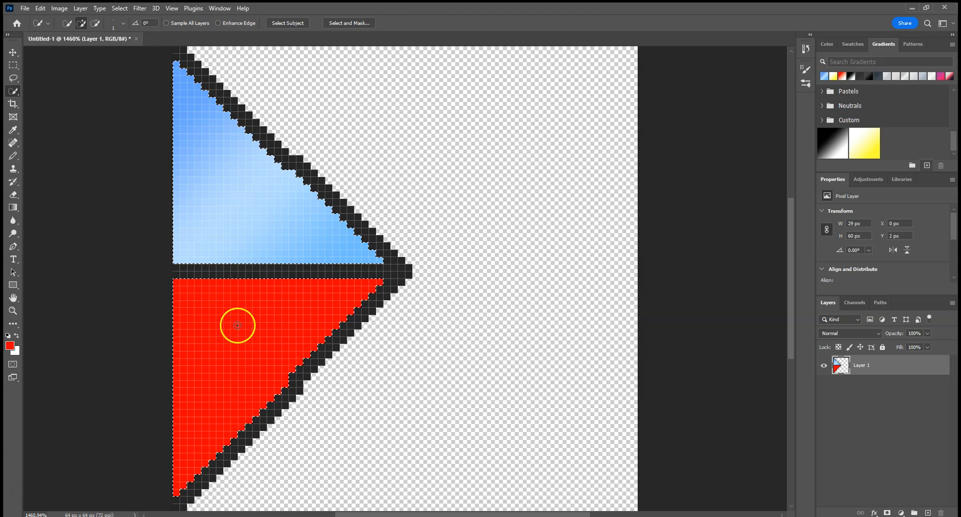
click(15, 66)
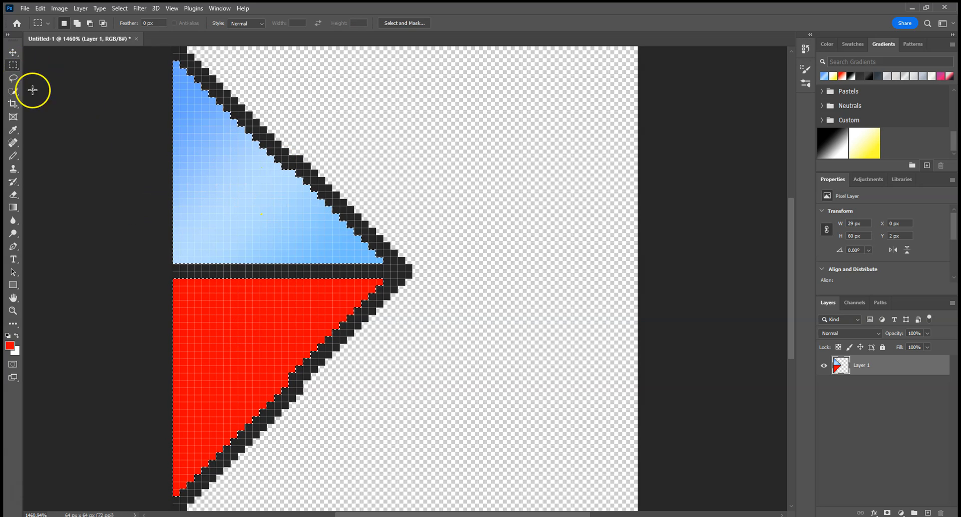
click(76, 134)
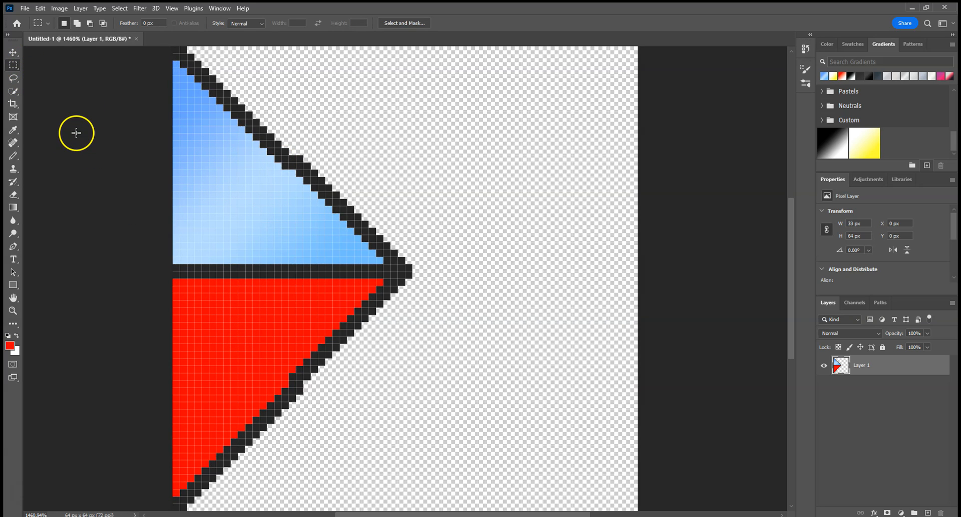
Reselect the blue and red areas with a Quick Selection stroke across both, and deselect everything
click(14, 91)
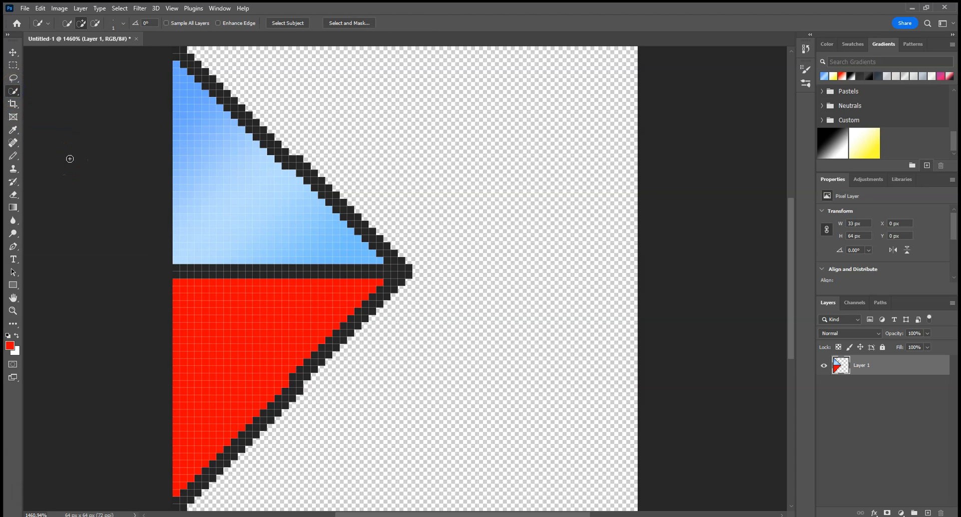
mouse_move(90, 163)
mouse_down()
mouse_move(228, 193)
mouse_move(227, 302)
mouse_up()
click(171, 162)
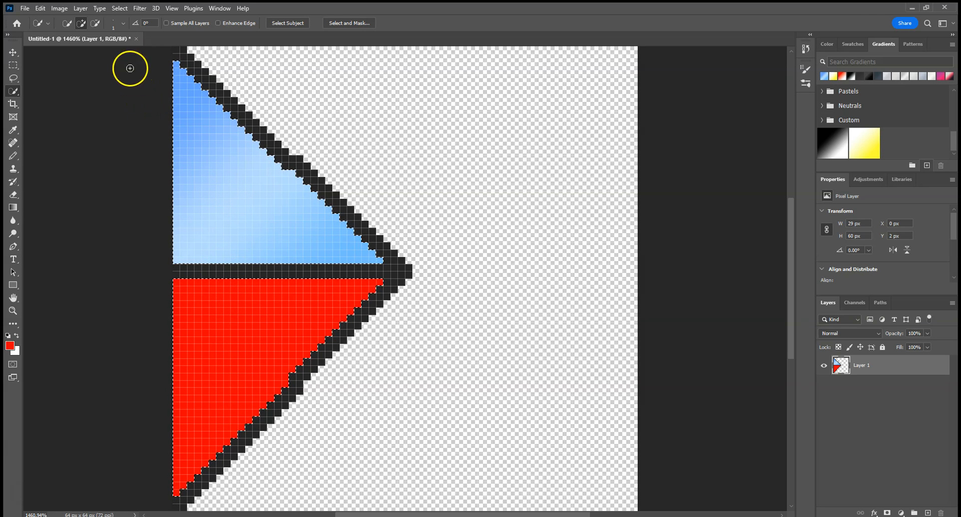
click(120, 8)
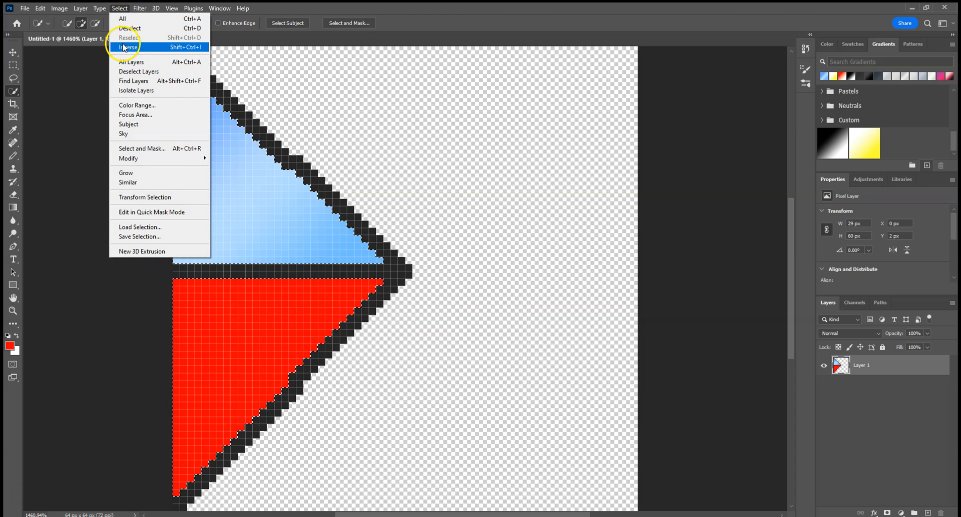
click(154, 32)
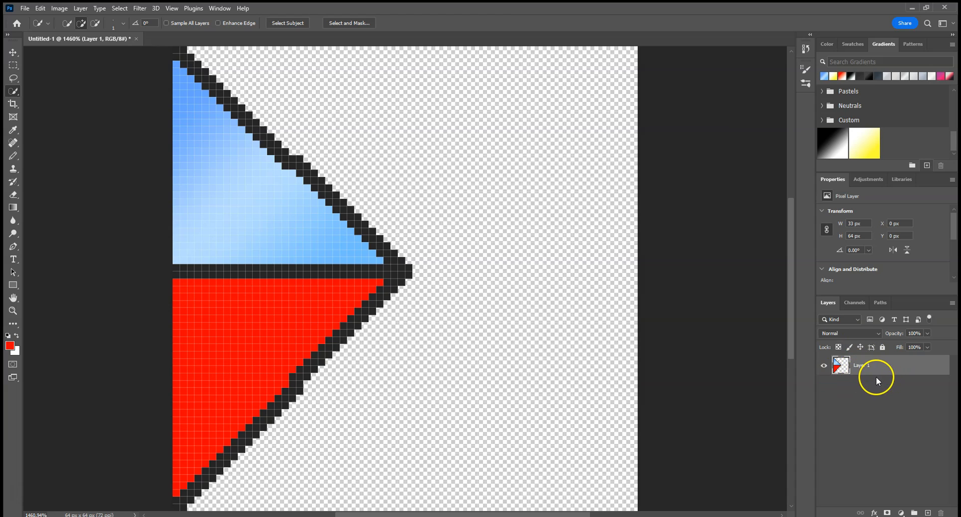
Add an empty new layer and duplicate Layer 1 under its default copy name
click(927, 513)
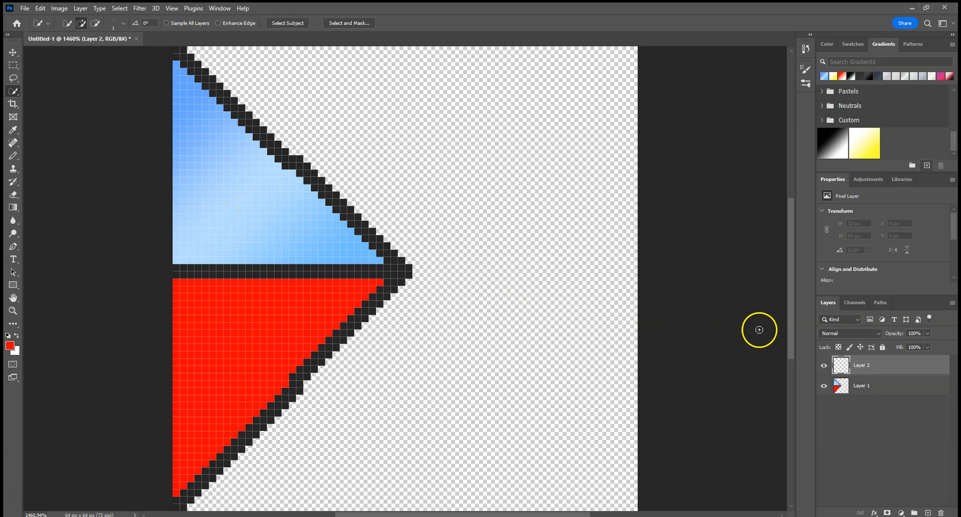
click(861, 387)
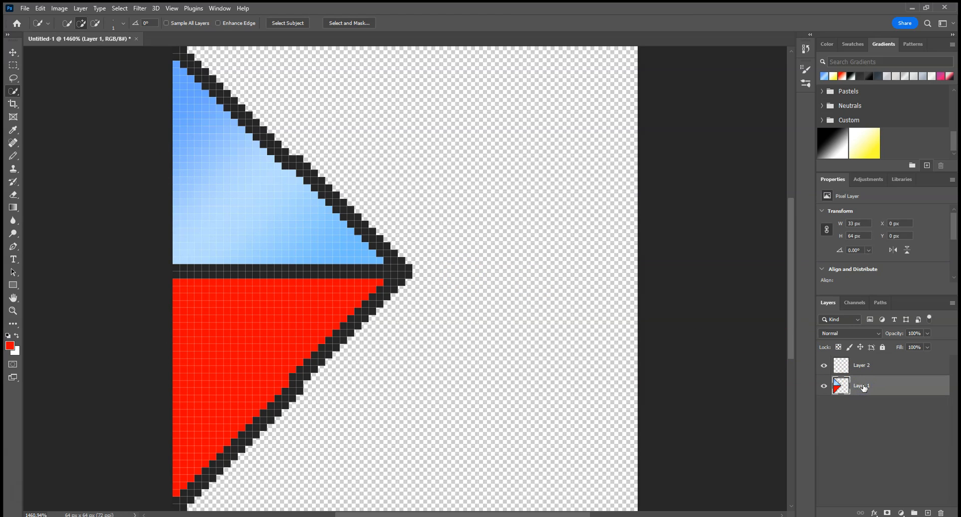
right_click(862, 386)
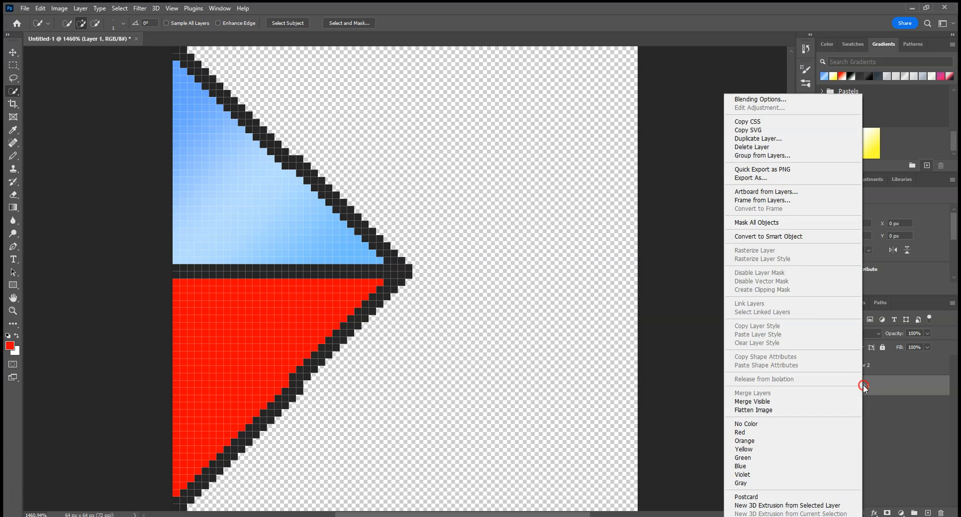
click(759, 139)
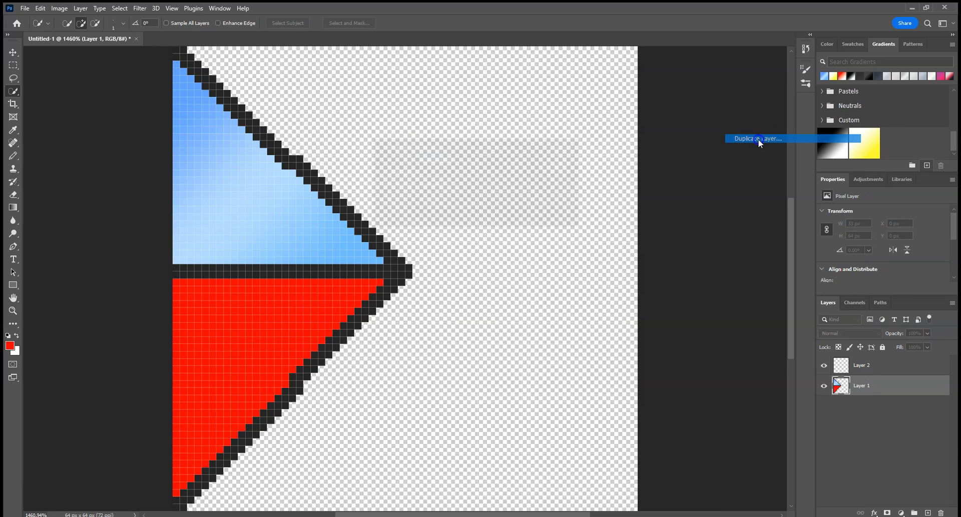
click(562, 149)
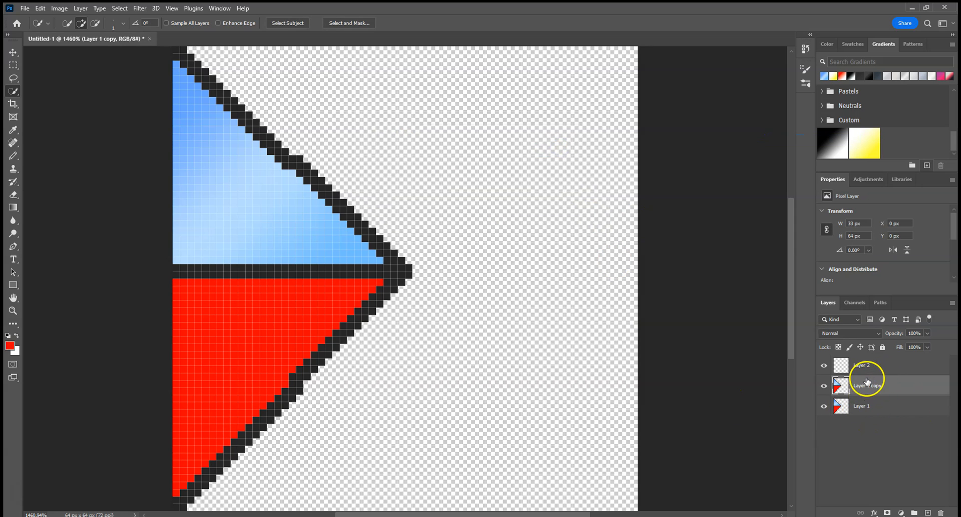
Rename Layer 1 as Original and its duplicate as Copy
double_click(867, 408)
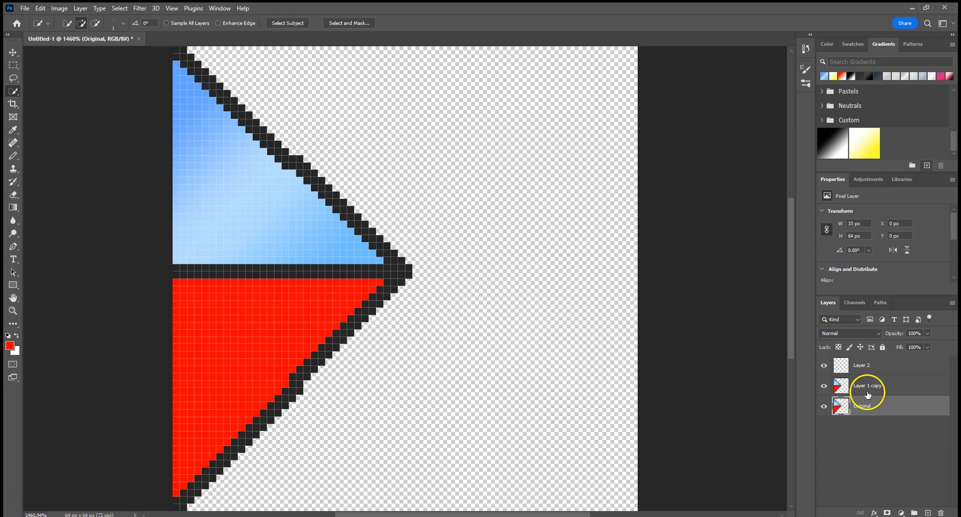
double_click(867, 387)
text(Copy)
key(Return)
click(776, 359)
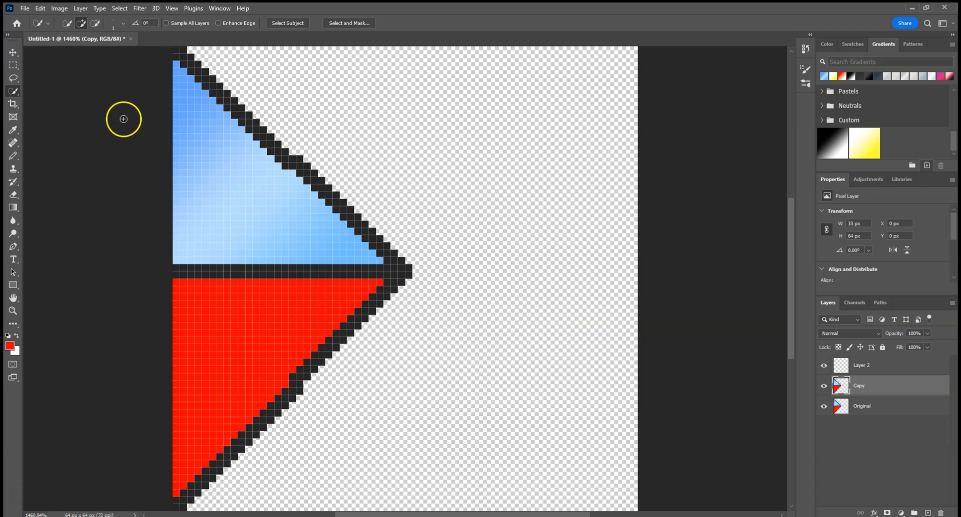
Move the Copy layer's artwork horizontally to the right half of the canvas, at X 32 px and Y 0 px
click(11, 53)
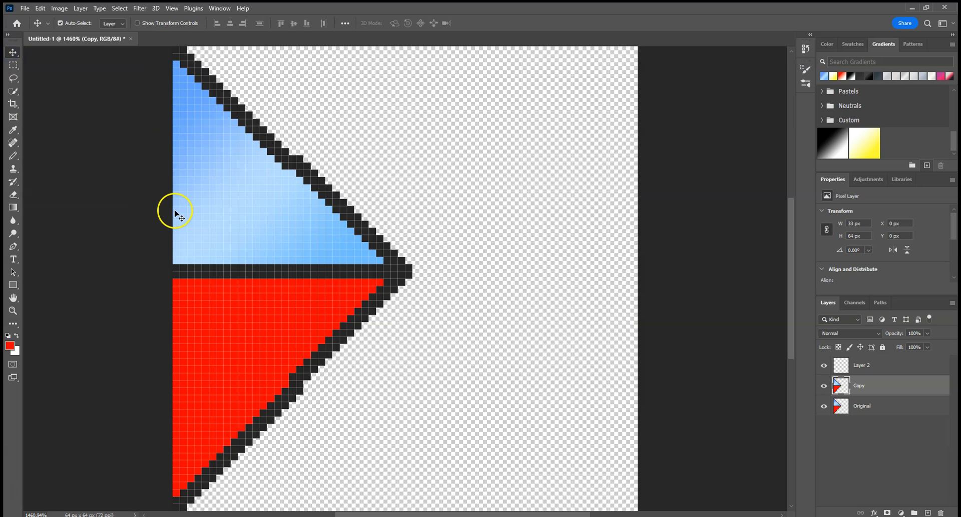
drag(214, 218, 466, 233)
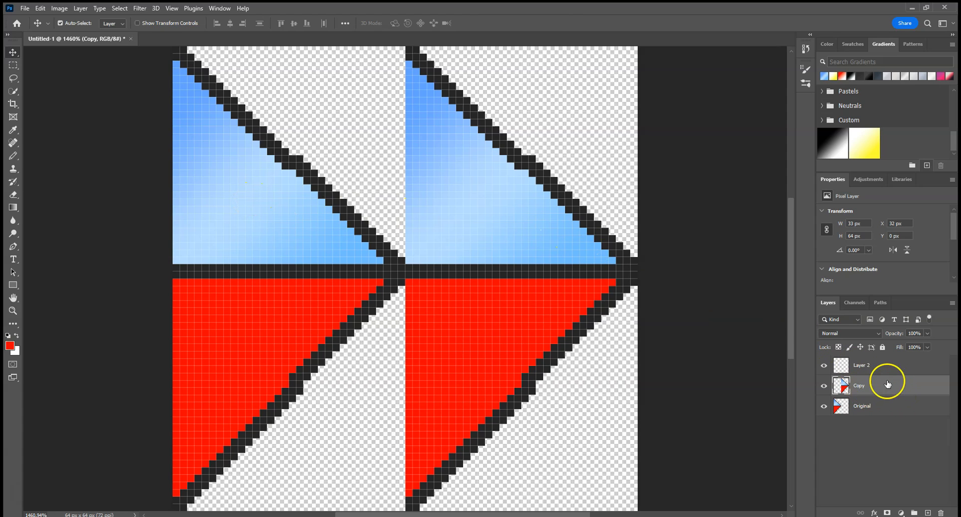
Try moving the Original layer's artwork towards the canvas centre, and undo the move
click(867, 409)
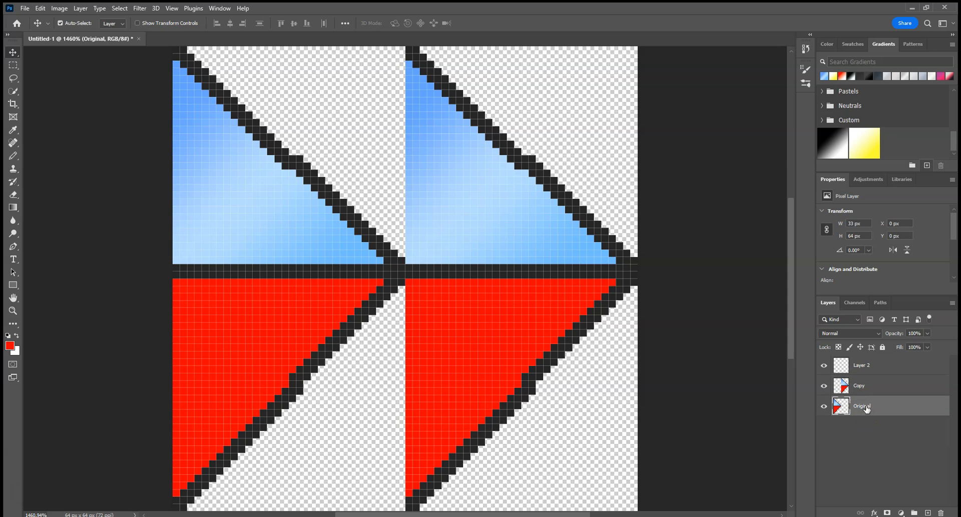
drag(230, 231, 319, 228)
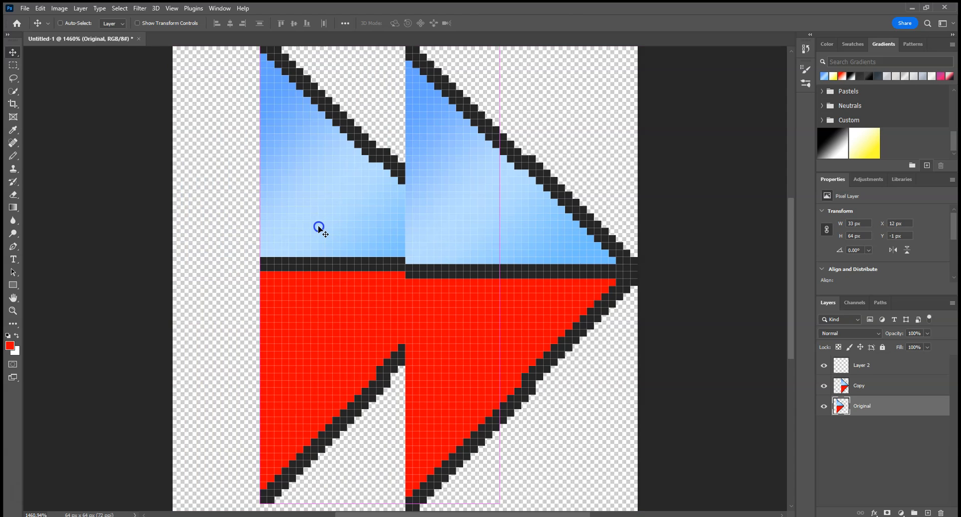
key(ctrl+z)
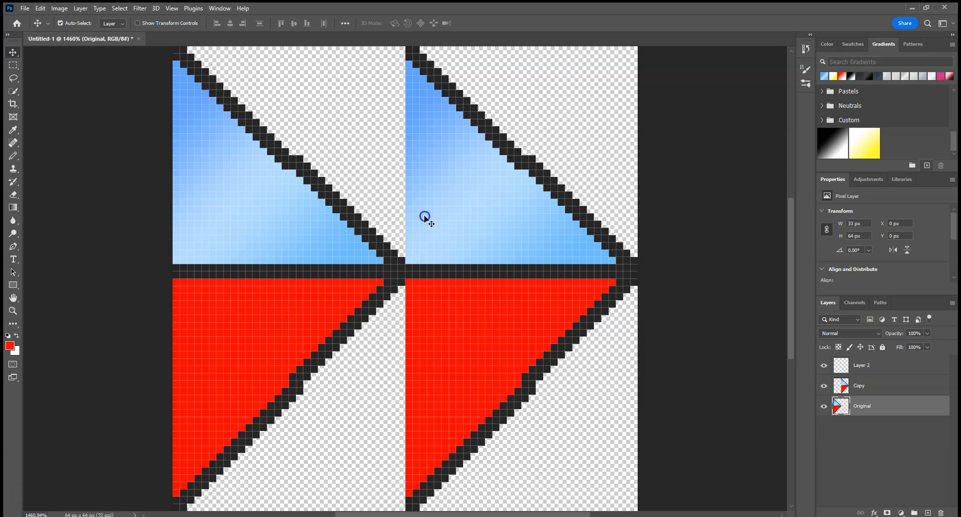
Flip the Copy layer's artwork horizontally so it mirrors the original, and apply the transformation
click(873, 386)
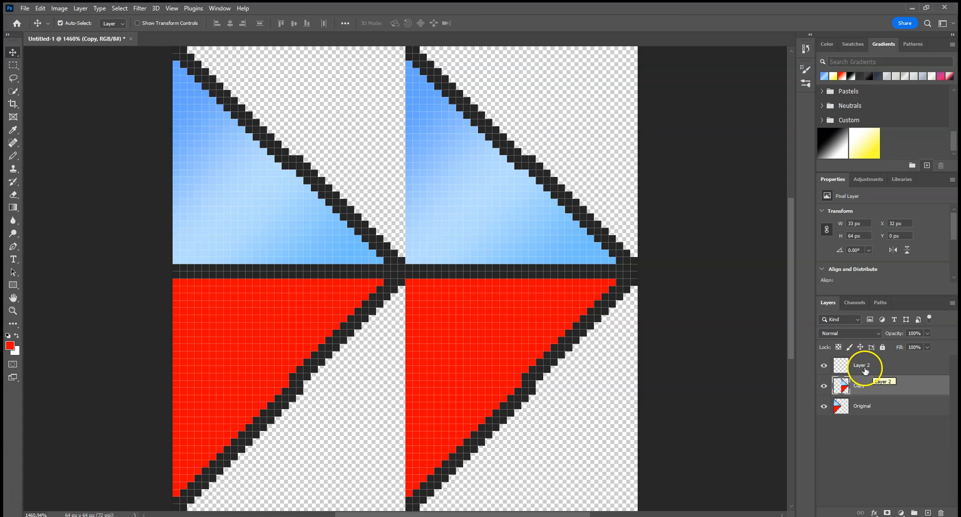
key(ctrl+t)
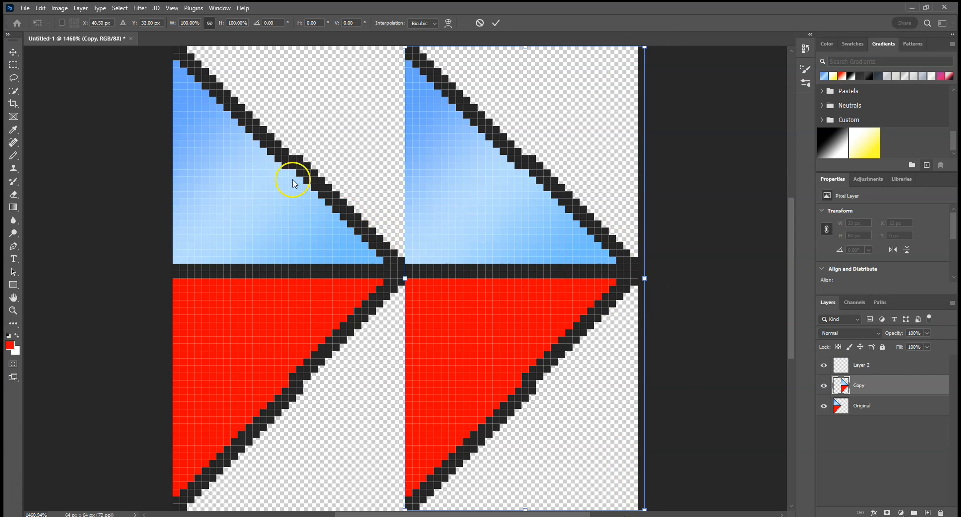
click(40, 8)
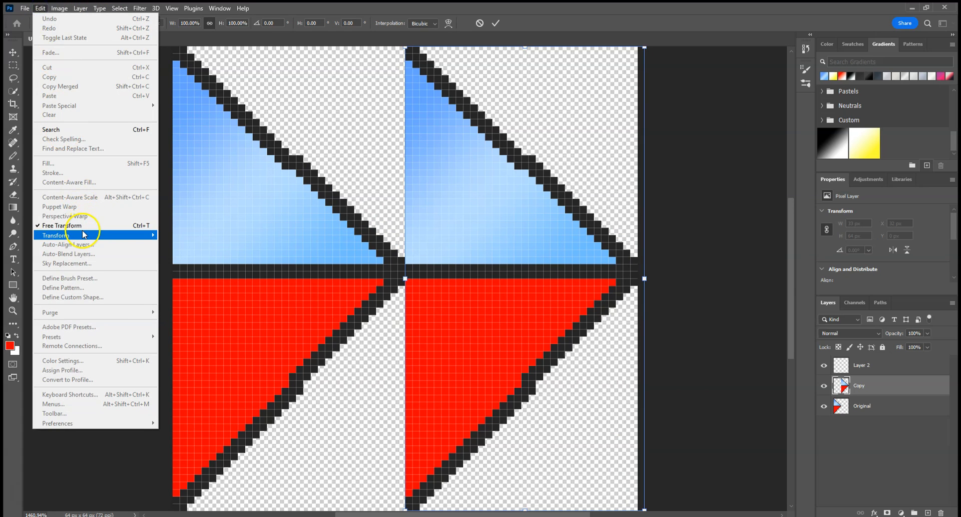
mouse_move(86, 233)
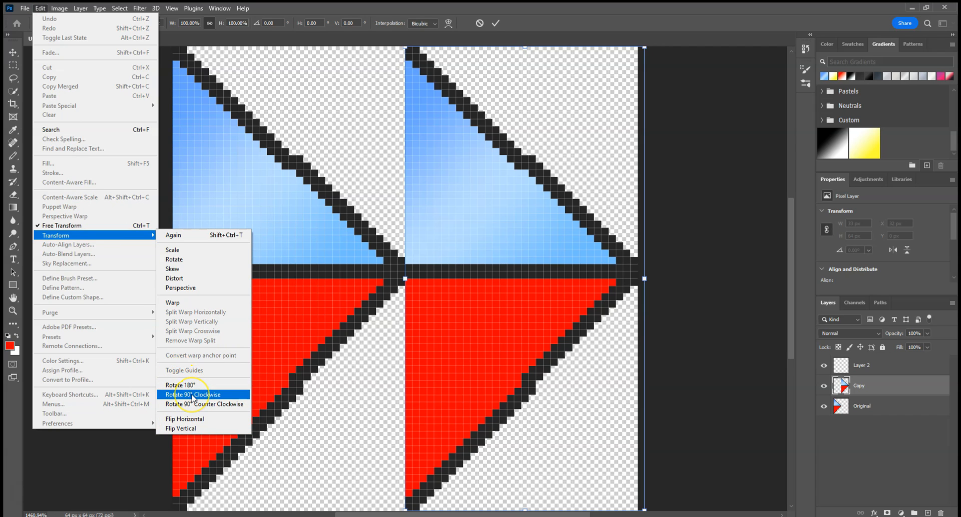
click(189, 423)
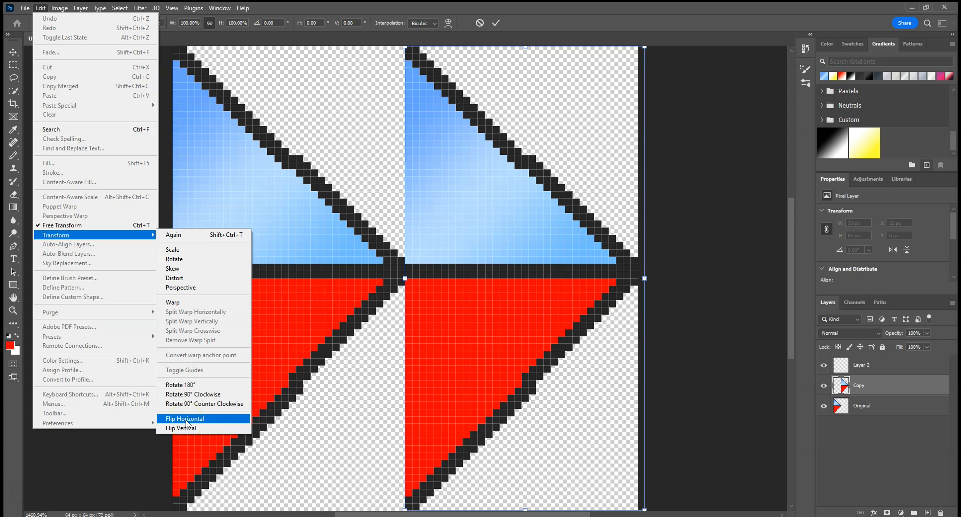
click(185, 421)
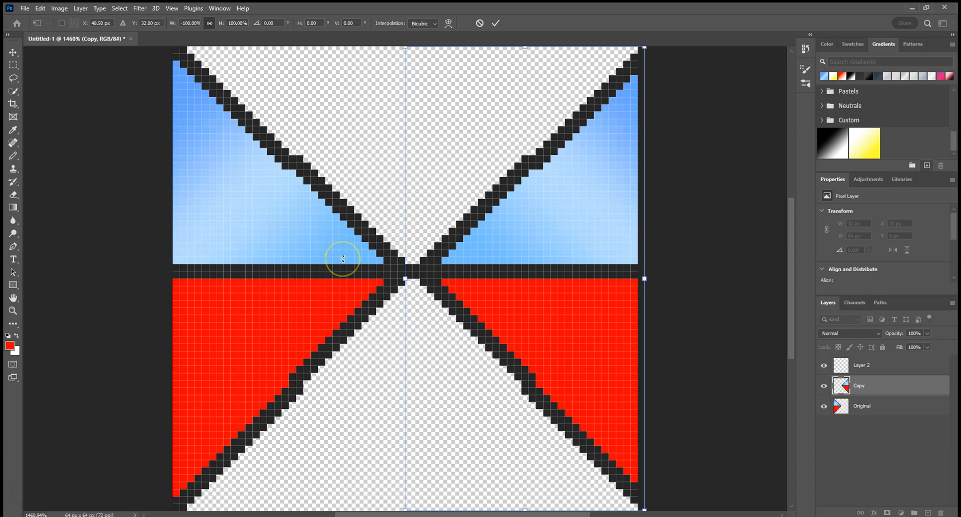
click(14, 53)
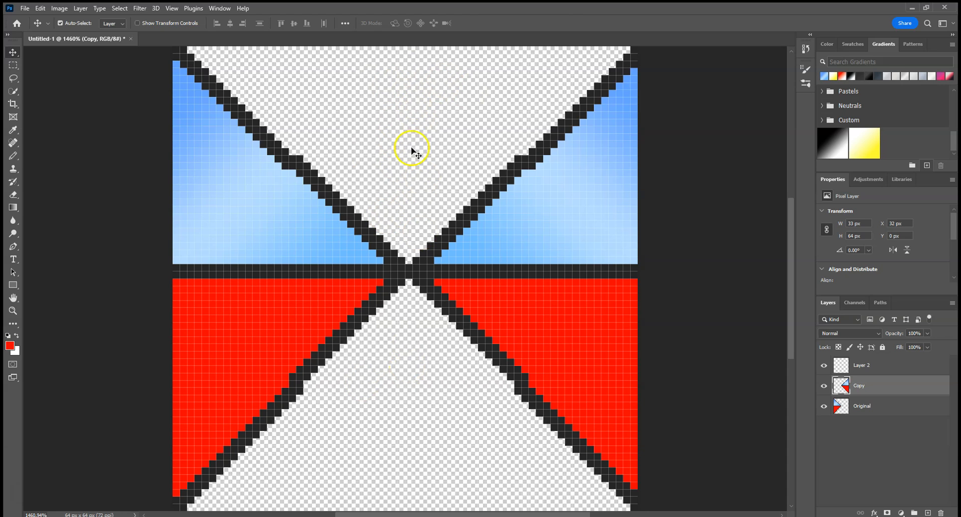
Link the Original and Copy layers together
click(870, 407)
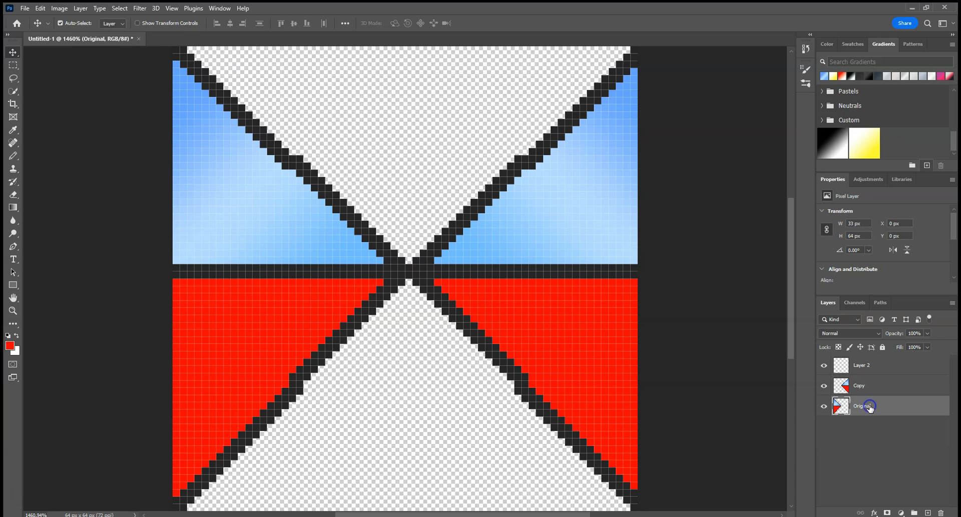
ctrl+click(867, 390)
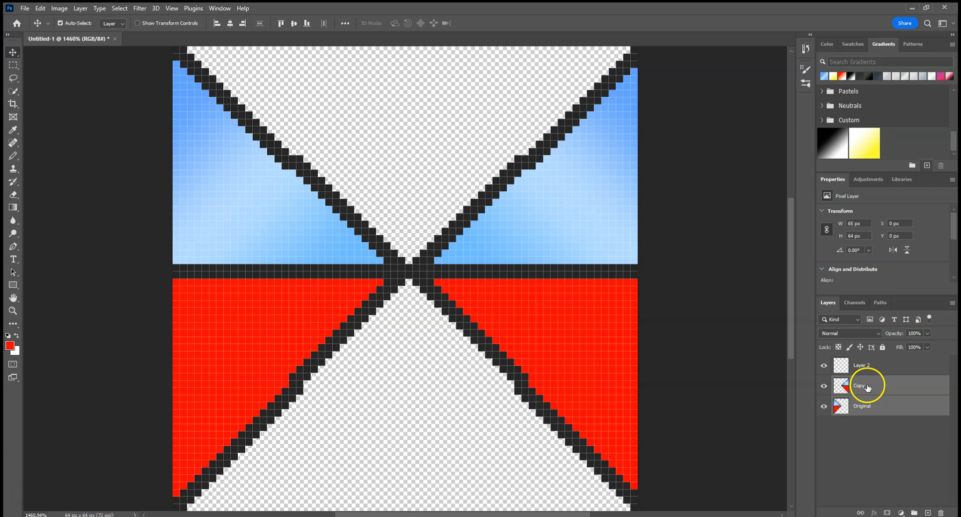
right_click(867, 388)
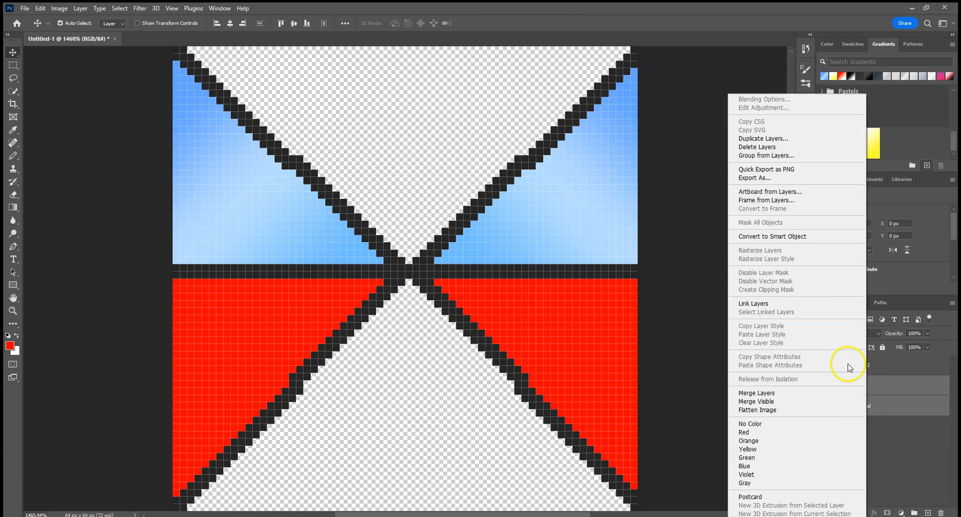
click(745, 304)
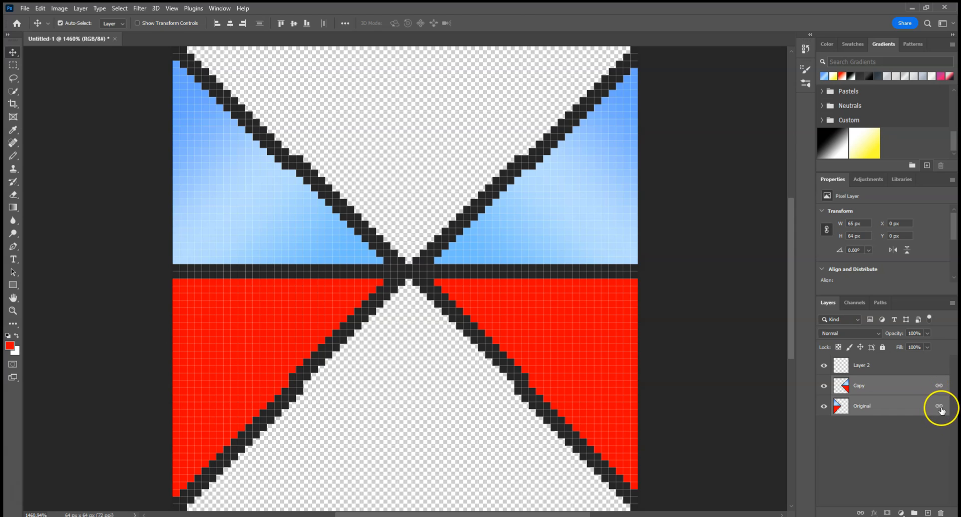
Try moving the linked Original and Copy layers together on the canvas, and undo the move
click(9, 53)
drag(205, 174, 283, 193)
key(ctrl+z)
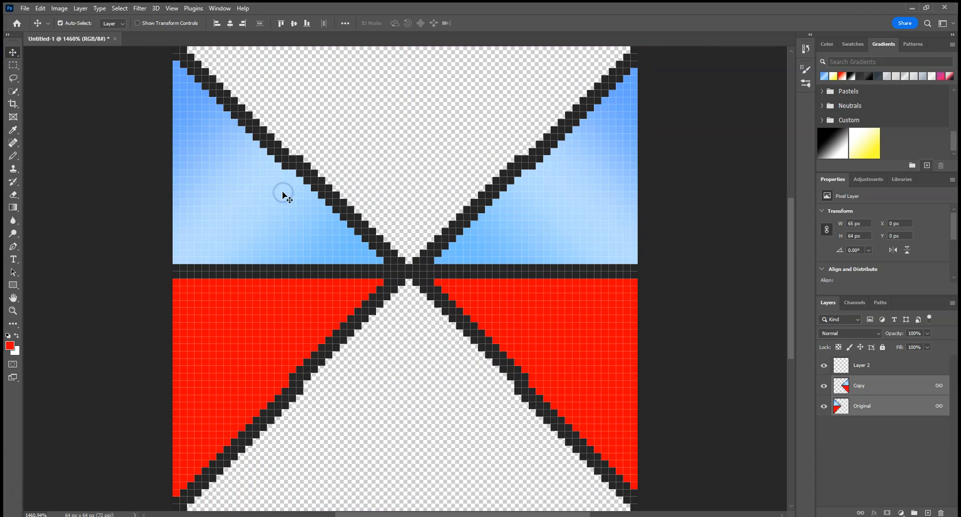
click(644, 312)
click(861, 389)
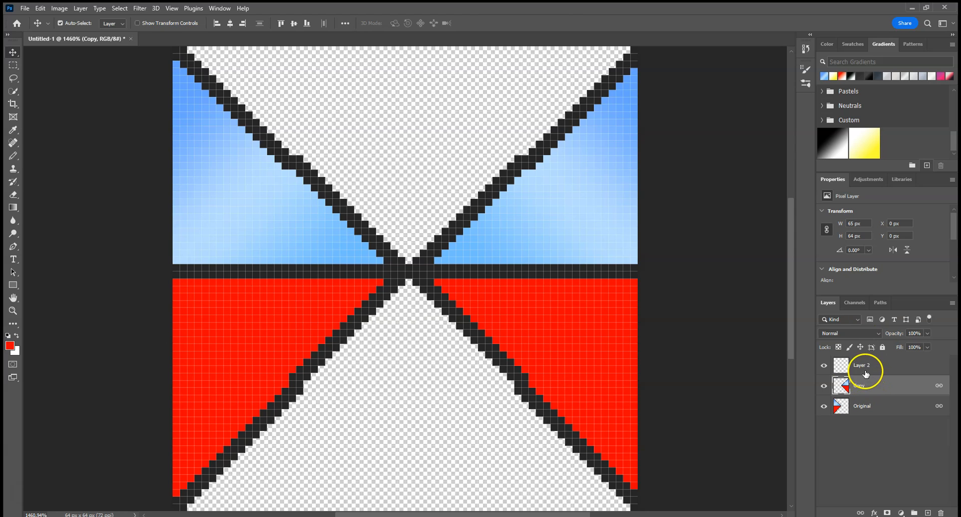
right_click(871, 385)
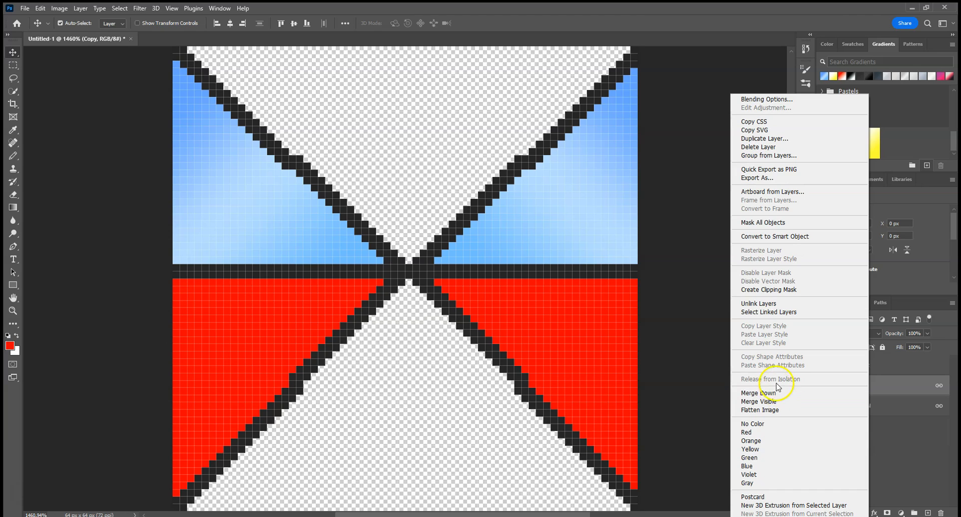
click(893, 428)
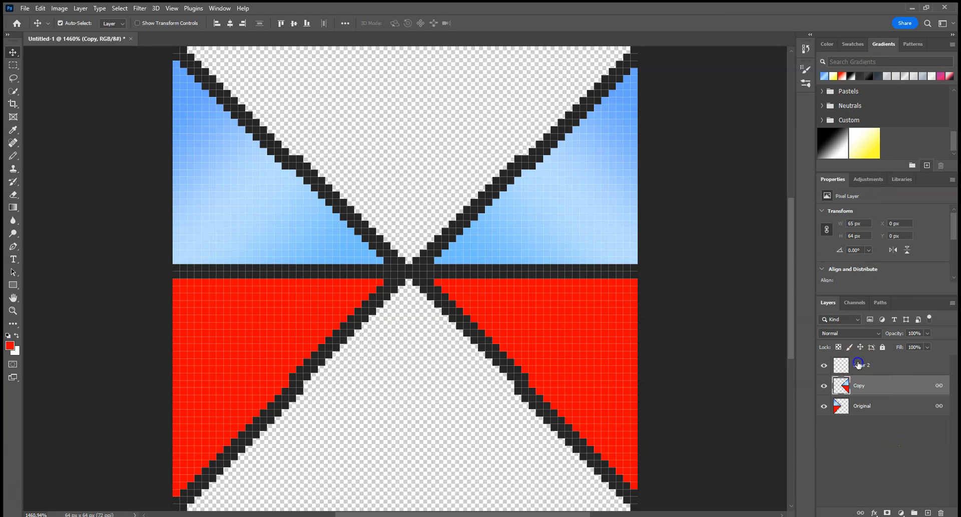
Move Layer 2 beneath the Original layer and fill it with a linear red-to-white gradient running from the canvas top to bottom
click(859, 366)
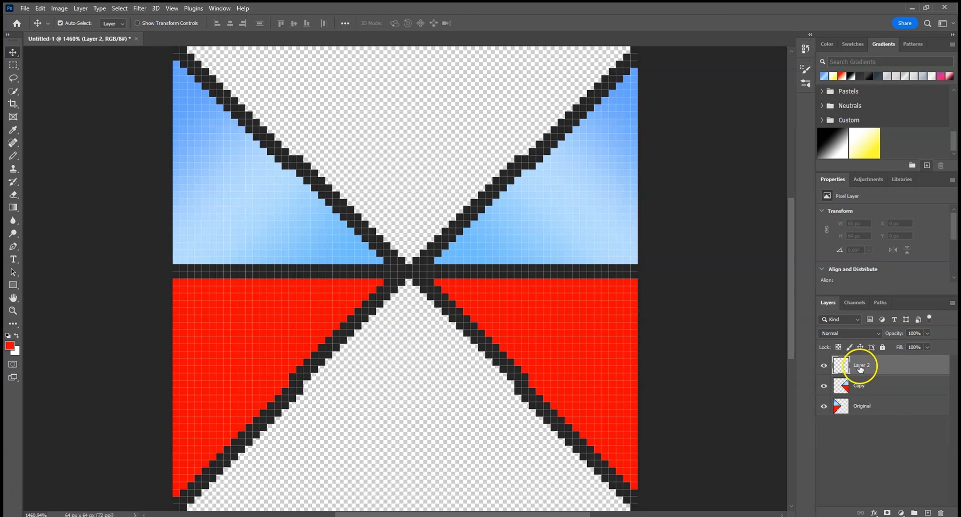
drag(863, 366, 861, 409)
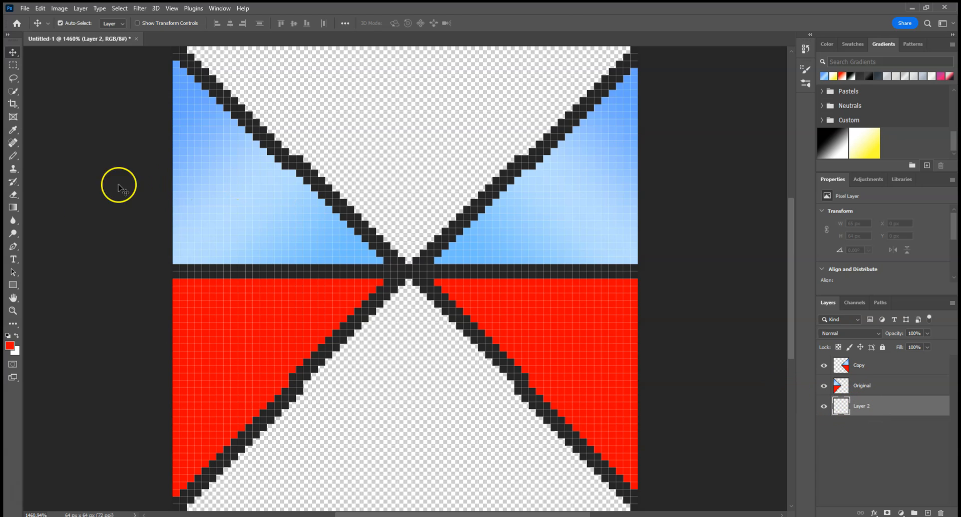
click(14, 207)
click(97, 24)
click(39, 64)
click(38, 58)
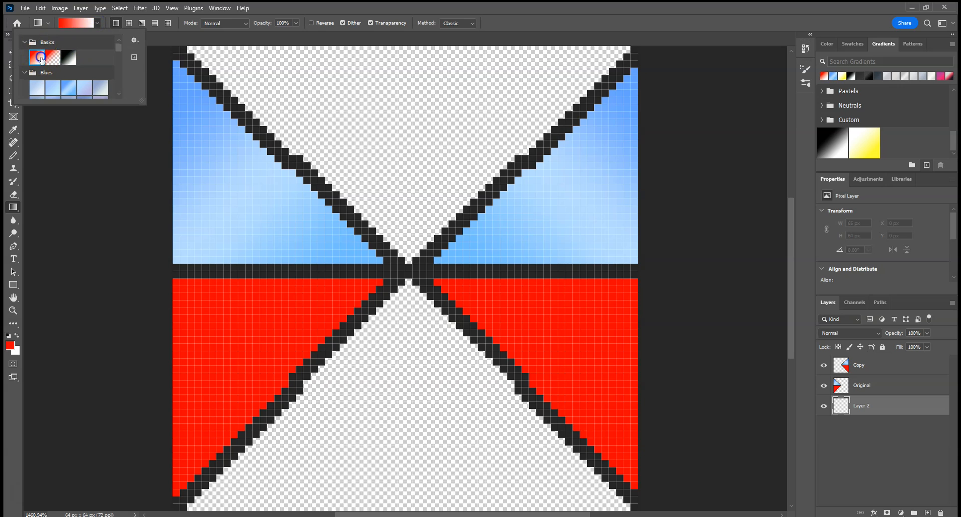
drag(418, 74, 399, 487)
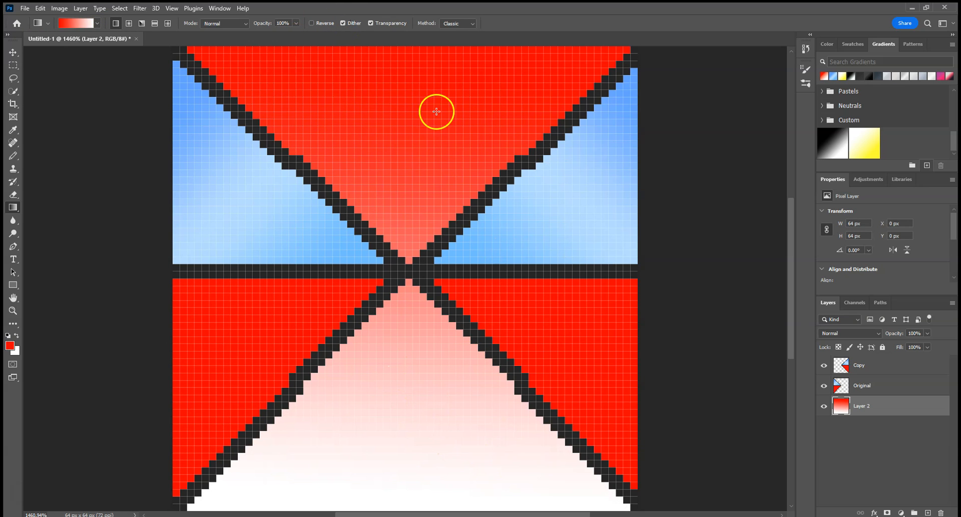
click(13, 52)
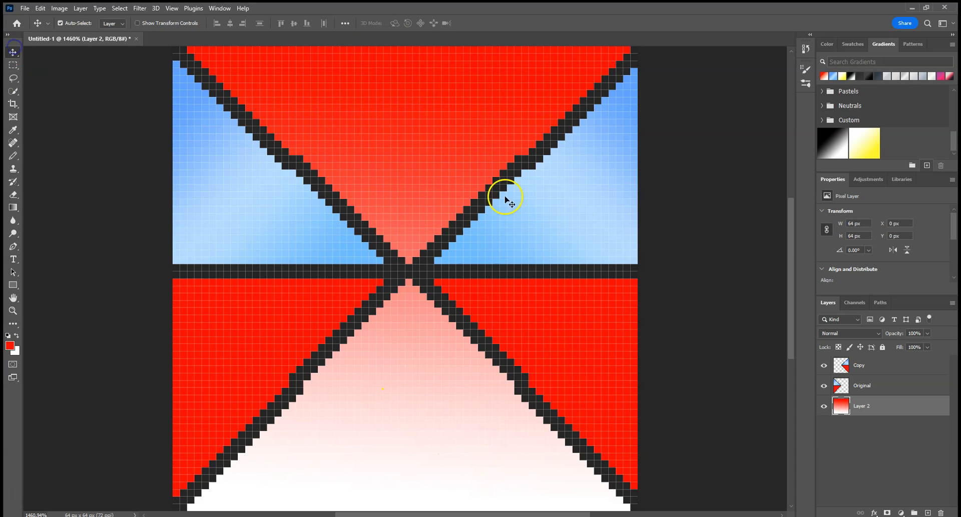
Try merging the Copy layer down into the Original layer, and undo the merge
click(873, 368)
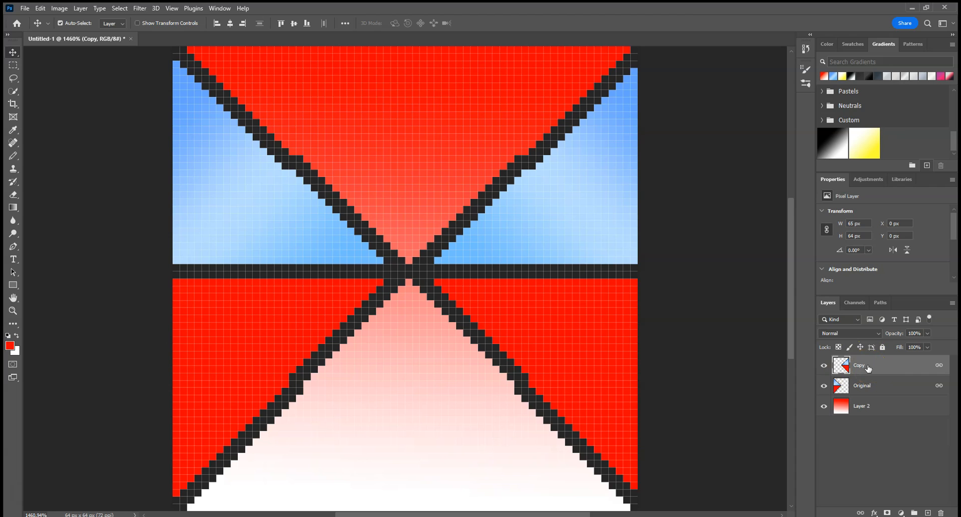
right_click(867, 369)
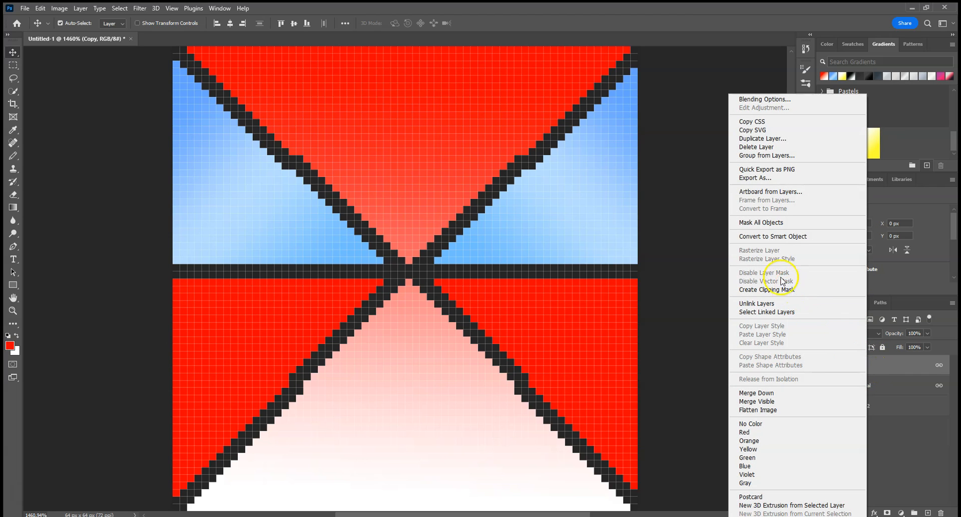
click(768, 393)
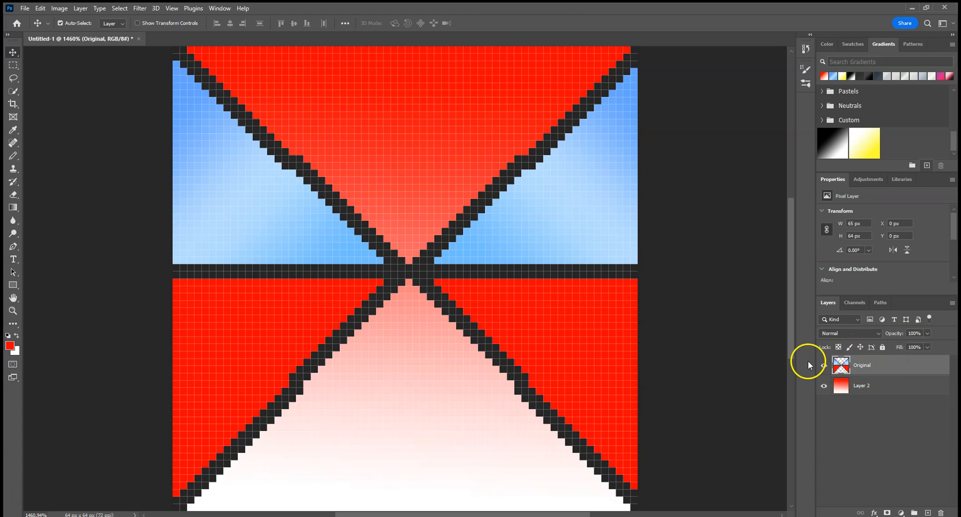
key(ctrl+z)
Merge all visible layers into a single layer, starting from the Copy layer
right_click(864, 370)
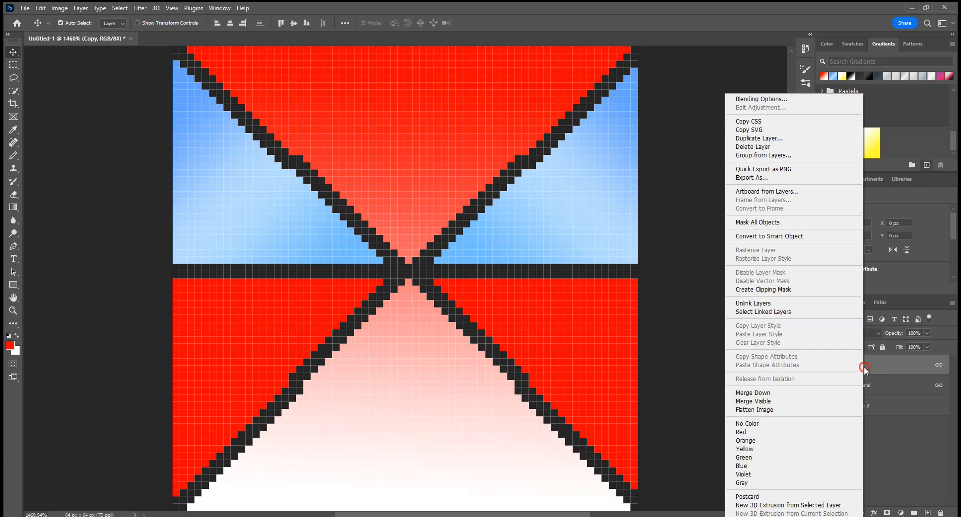
click(753, 402)
click(757, 401)
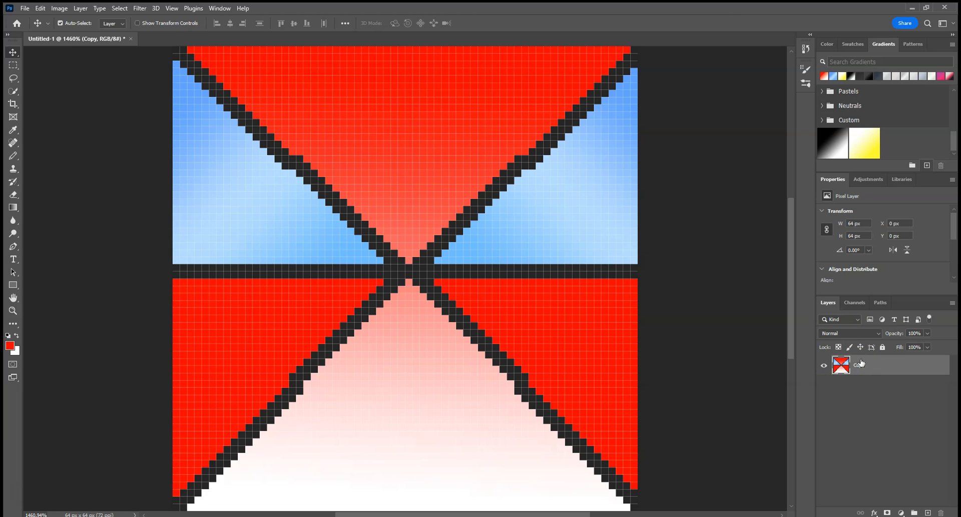
click(861, 364)
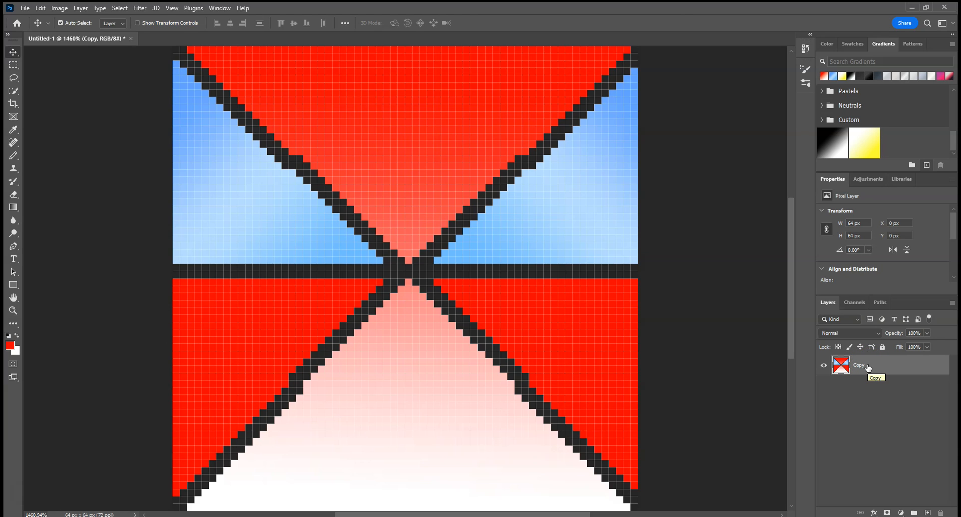